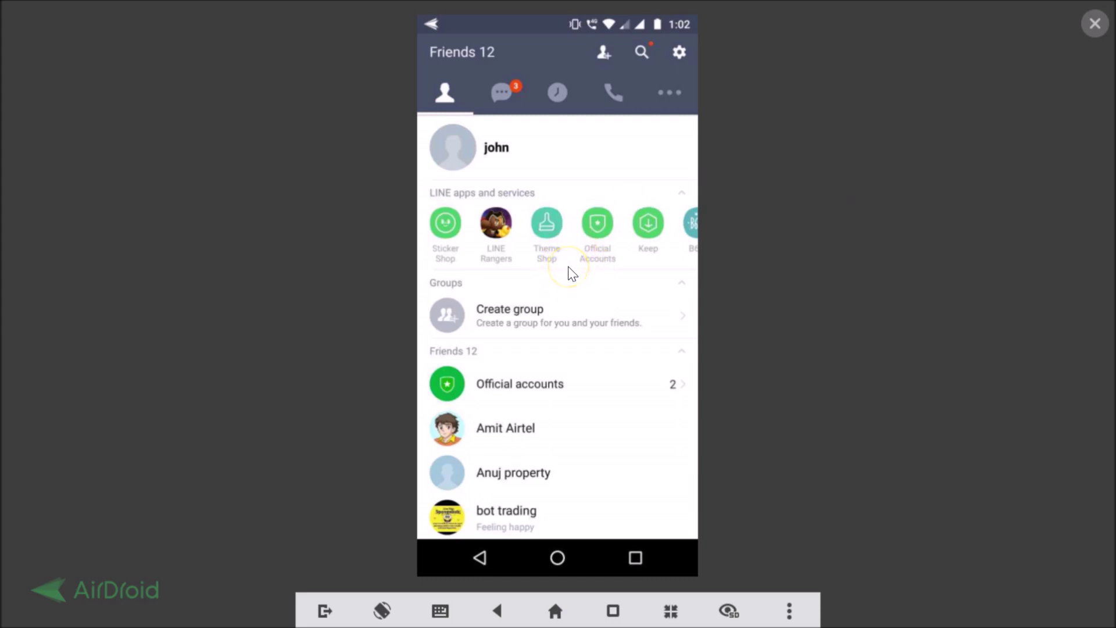
Open LINE's More page, which lists Add friends, Sticker Shop, Theme Shop and LINE Points.
click(633, 161)
click(677, 110)
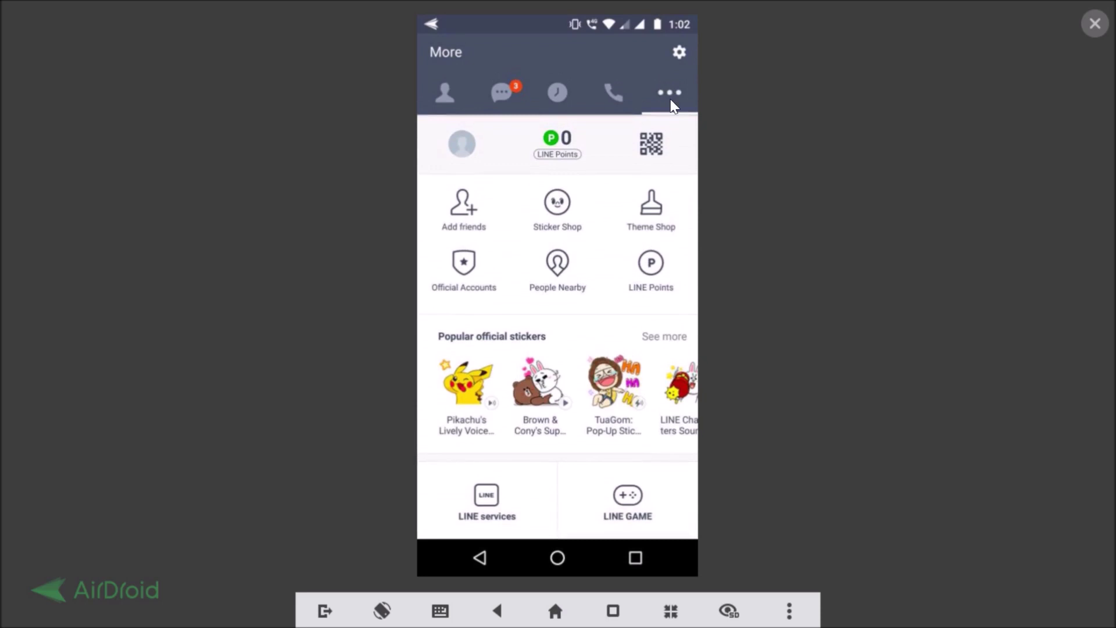
Look through LINE's Settings list and open the Account details page.
click(707, 50)
click(679, 52)
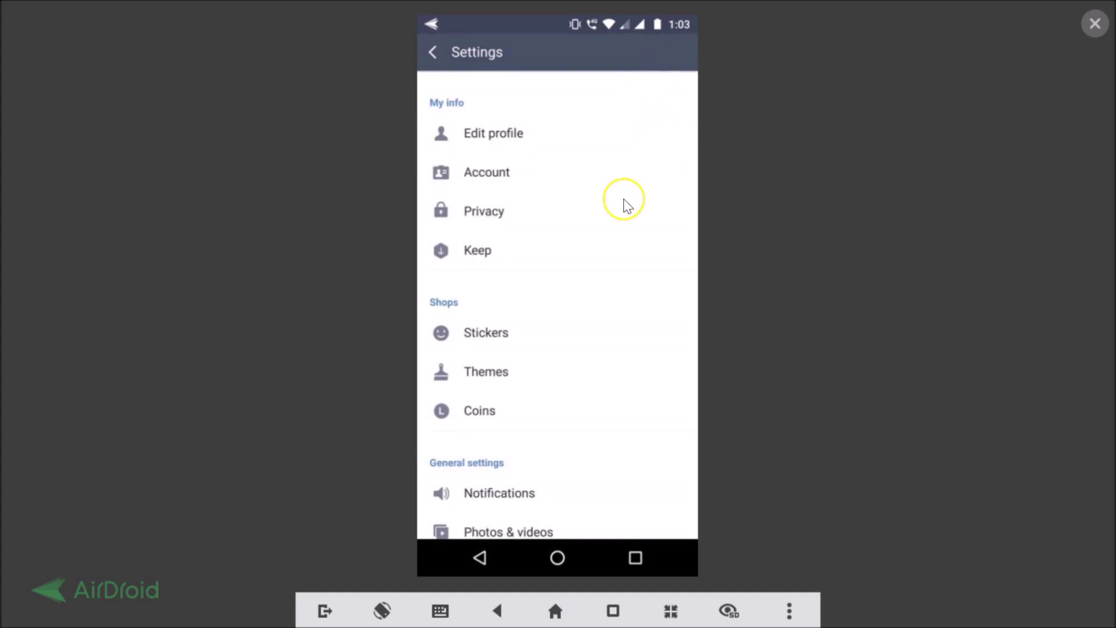
scroll(627, 207, down, 10)
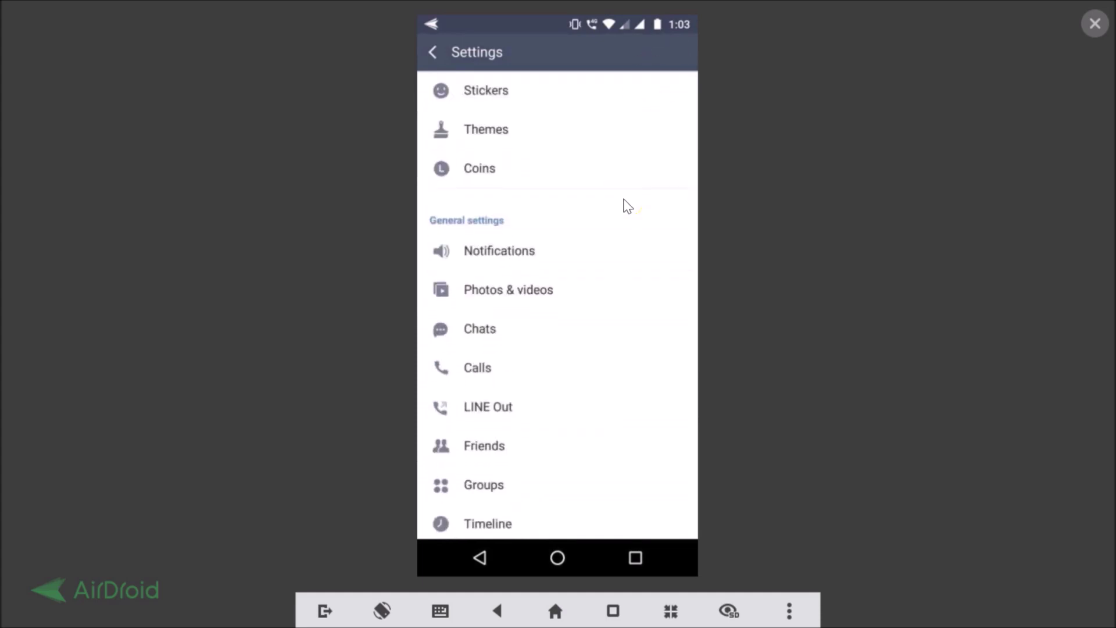
scroll(627, 207, up, 10)
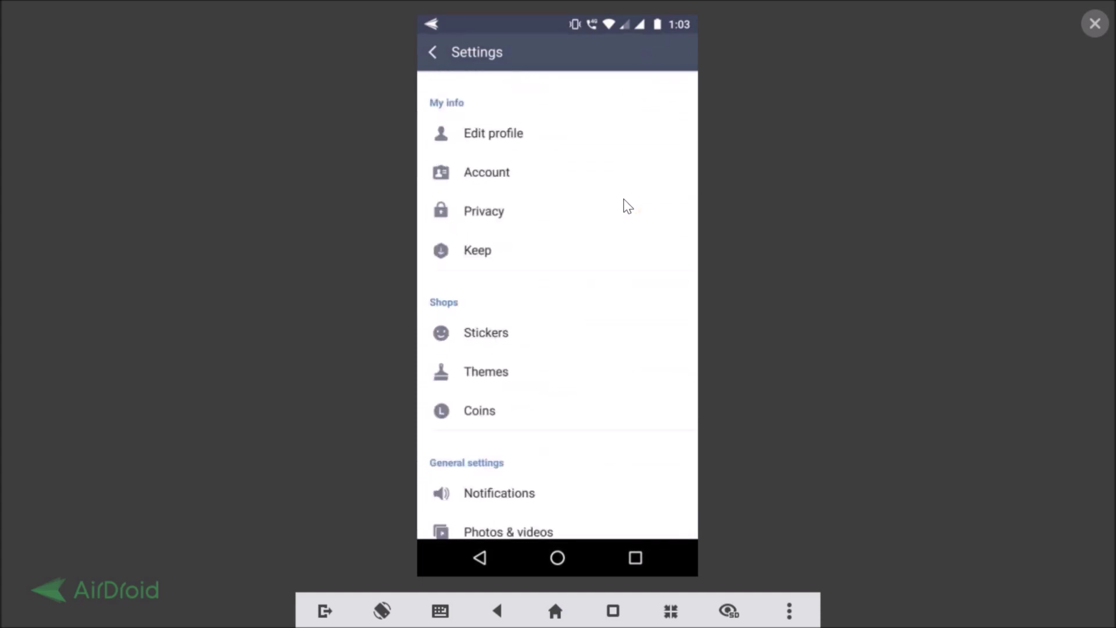
click(517, 172)
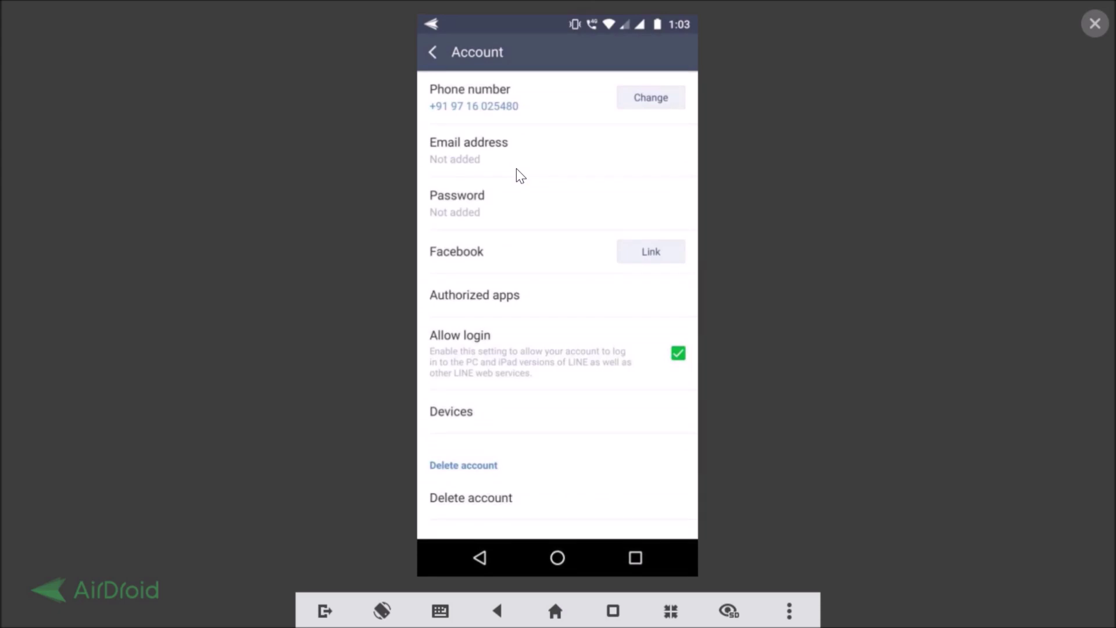
Back out of Account, Settings and LINE to the phone's home screen.
key(Escape)
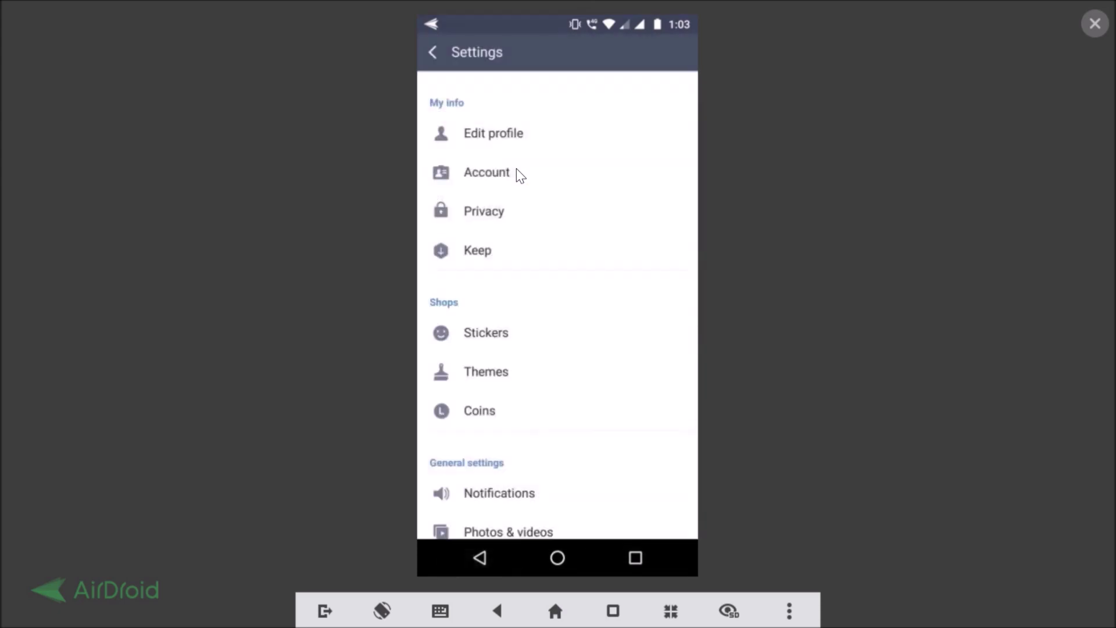
key(Escape)
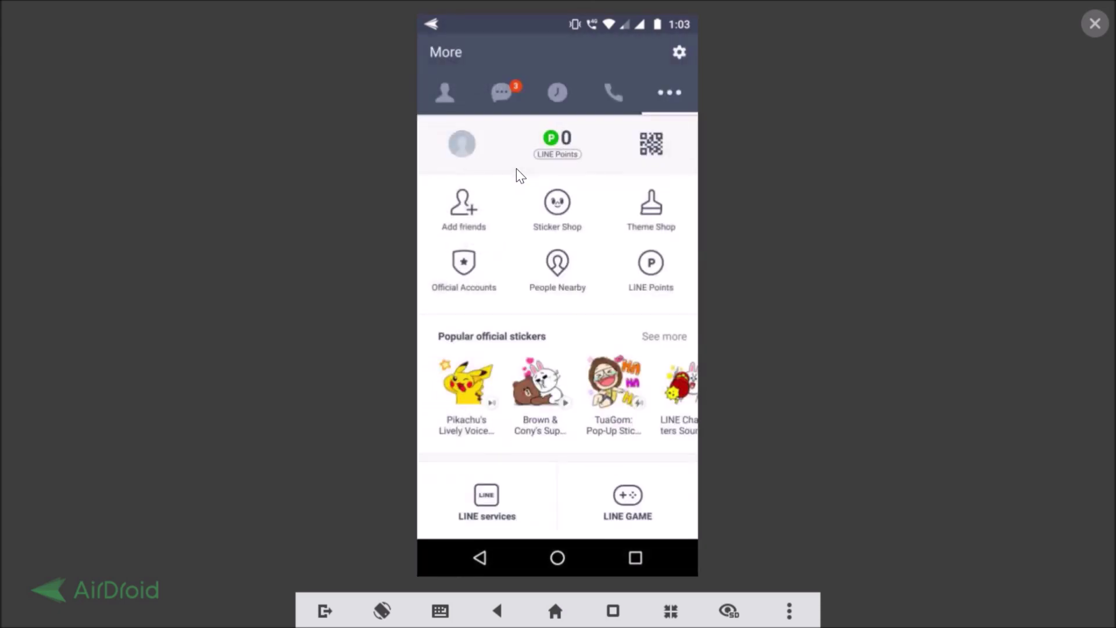
key(Escape)
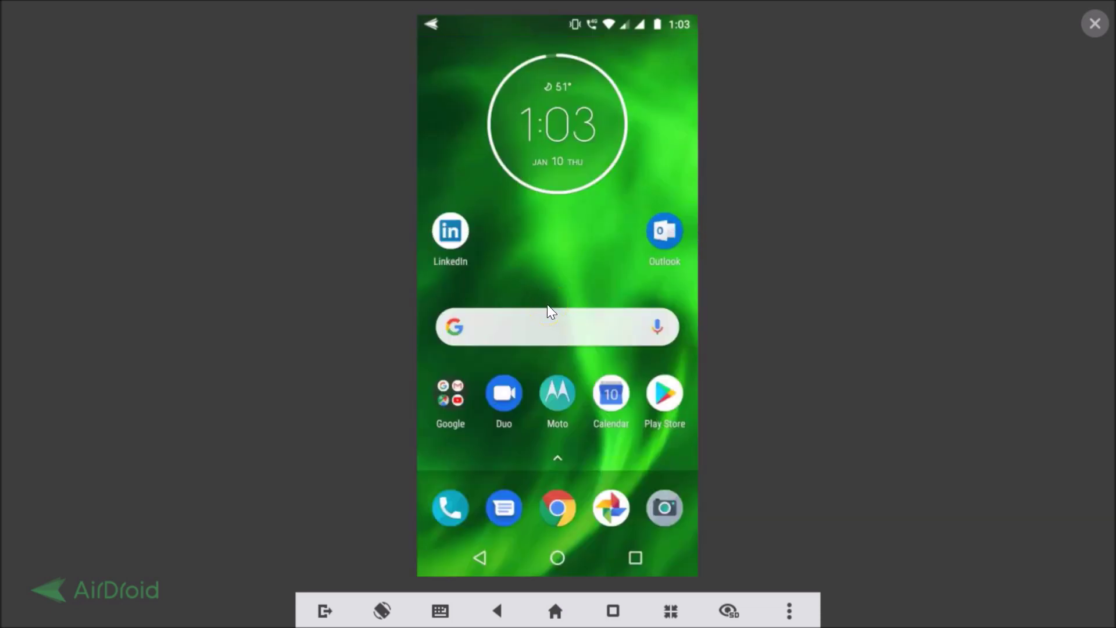
Launch the Android Settings app from the app drawer.
scroll(547, 304, down, 2)
click(453, 119)
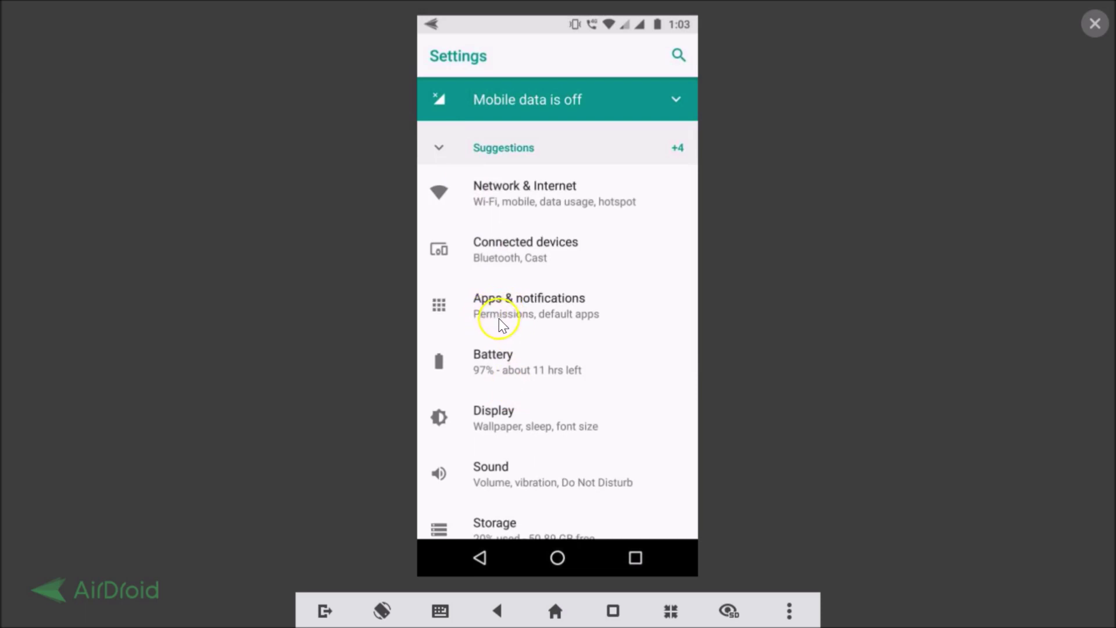
Open LINE's App info page from the All apps list under Apps & notifications.
click(528, 303)
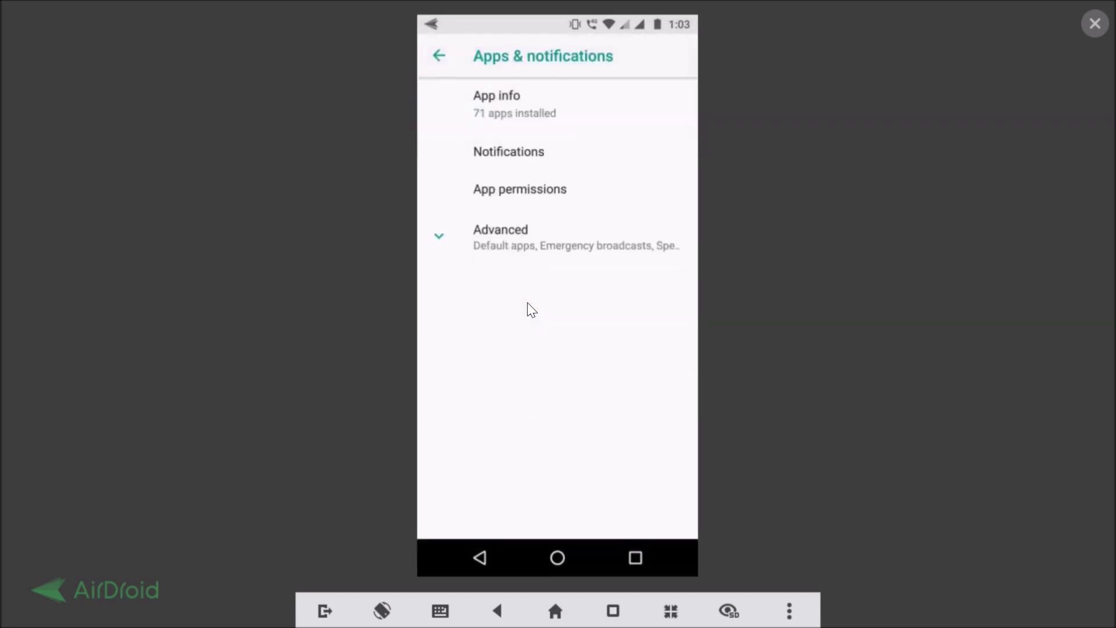
click(507, 97)
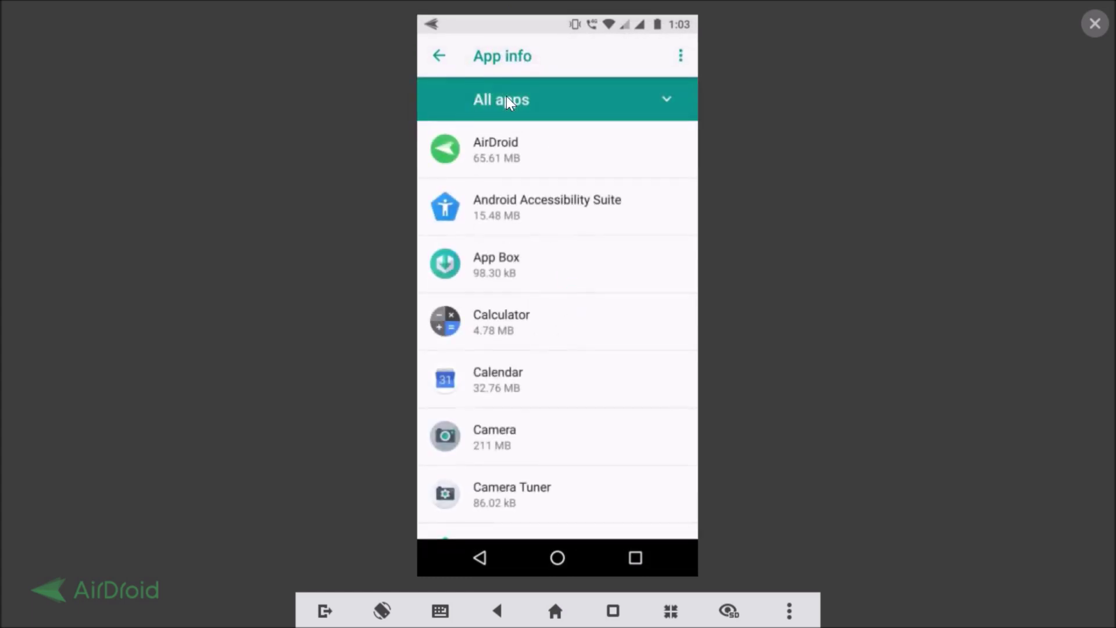
scroll(506, 96, down, 5)
scroll(506, 96, down, 10)
scroll(507, 98, down, 10)
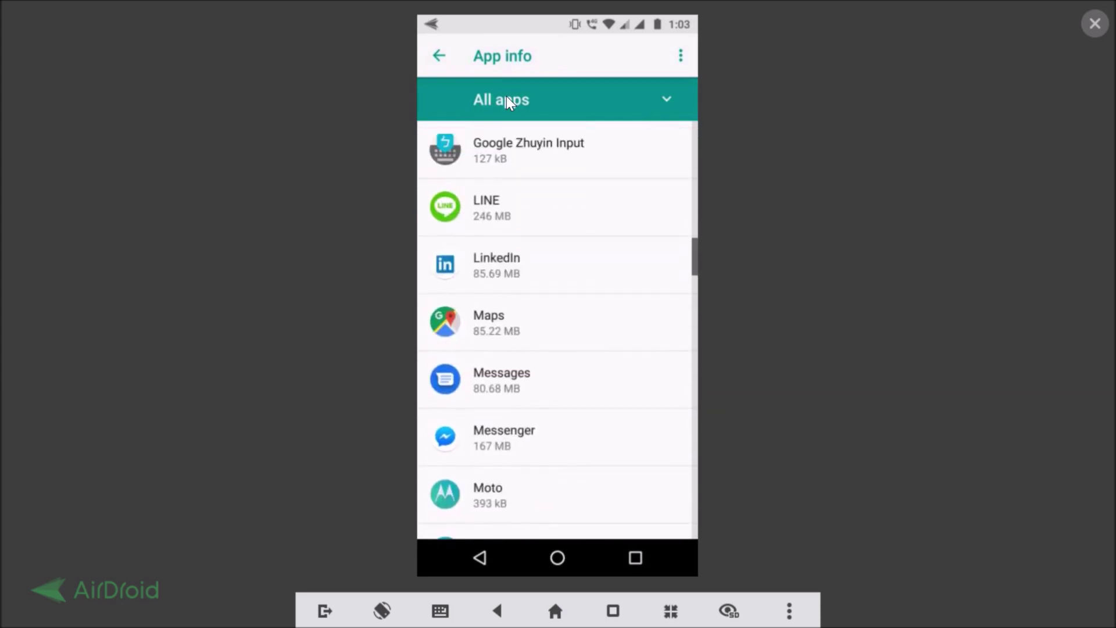
click(507, 214)
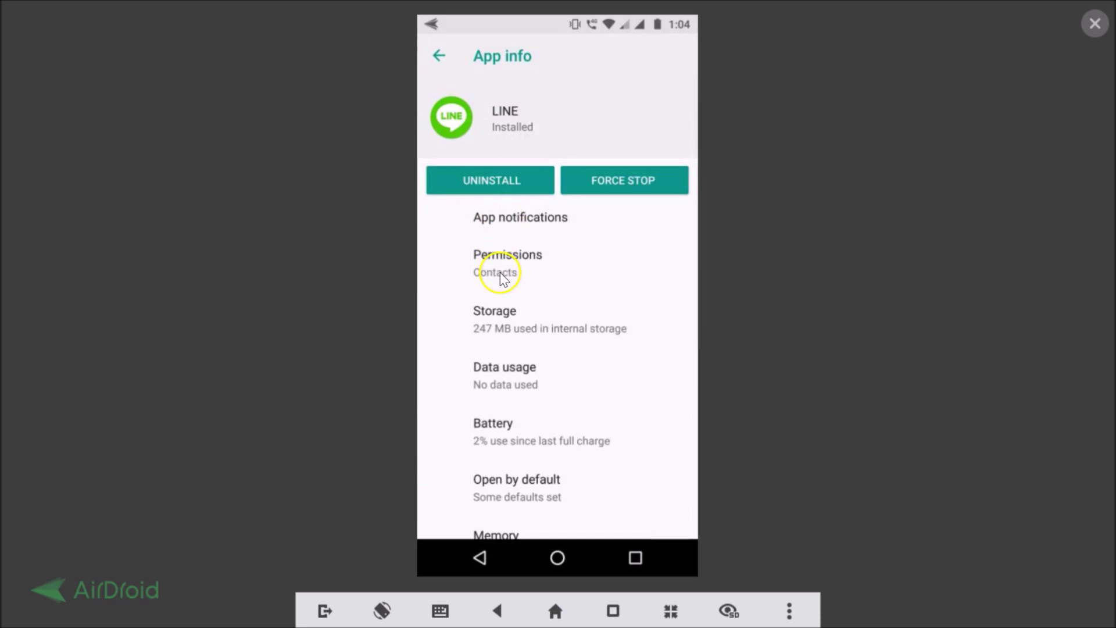
Clear LINE's data from its Storage page, bringing User data and Cache to 0 B.
click(509, 325)
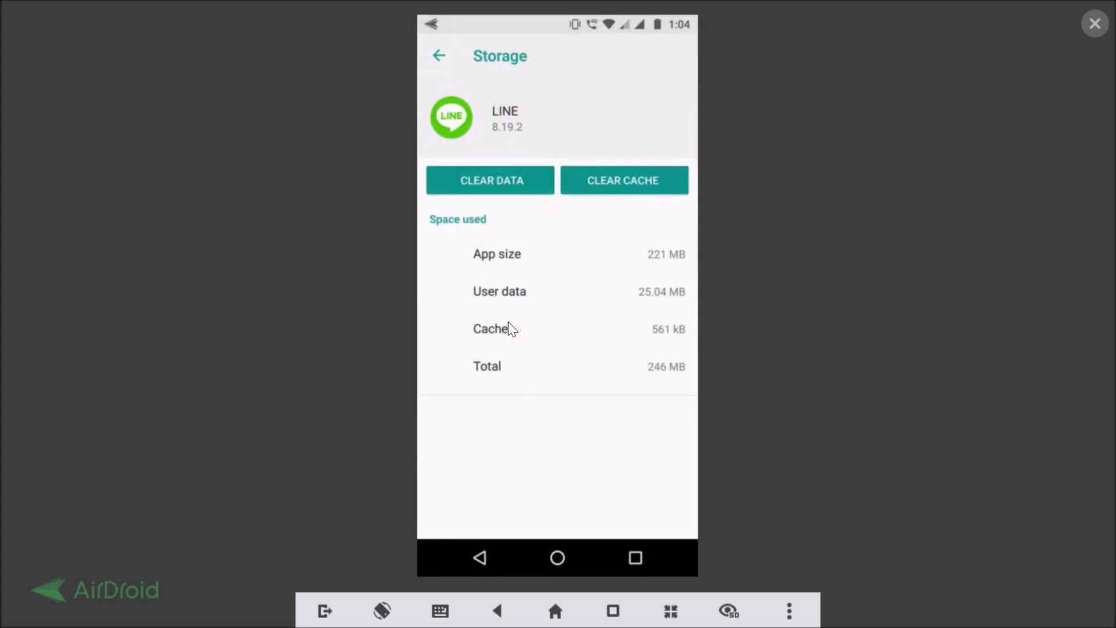
click(501, 192)
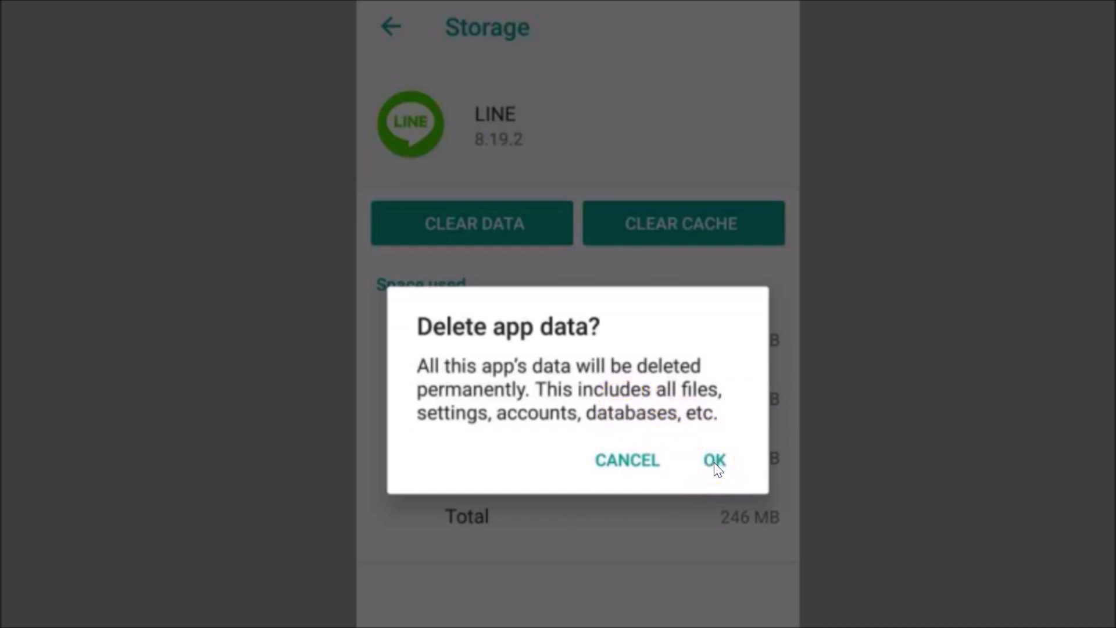
click(715, 461)
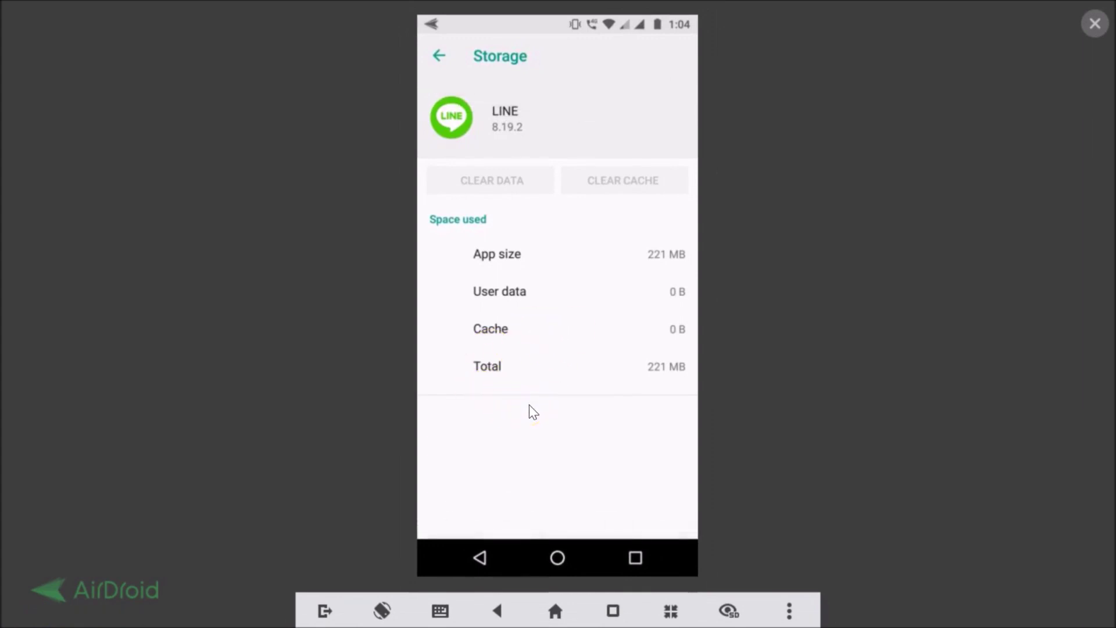
Exit Android Settings back to the app list.
key(Escape)
key(Escape)
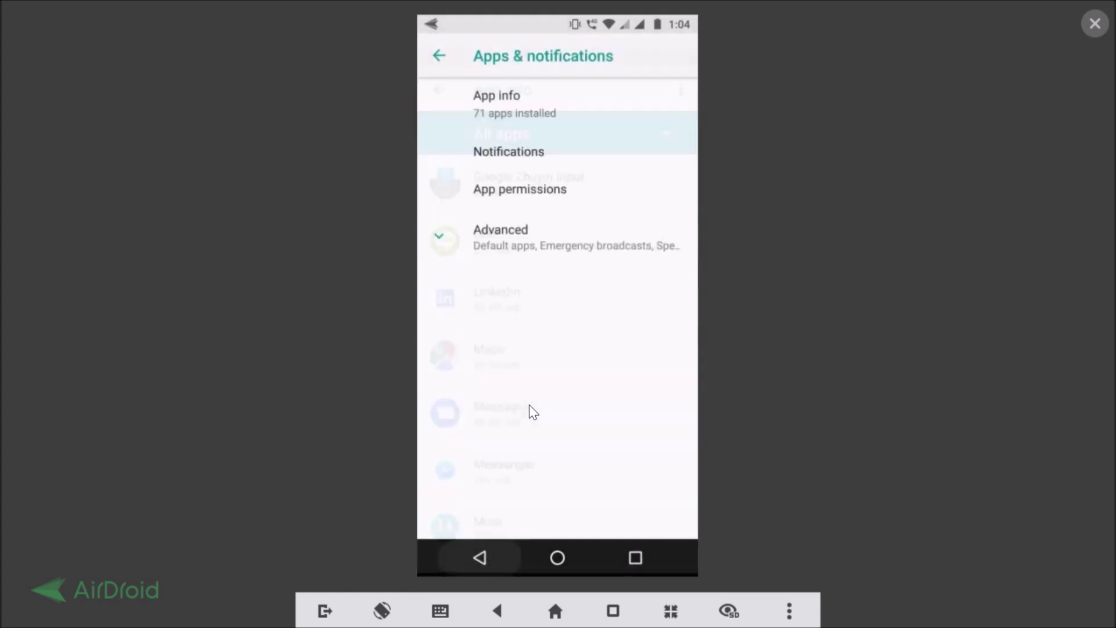
key(Escape)
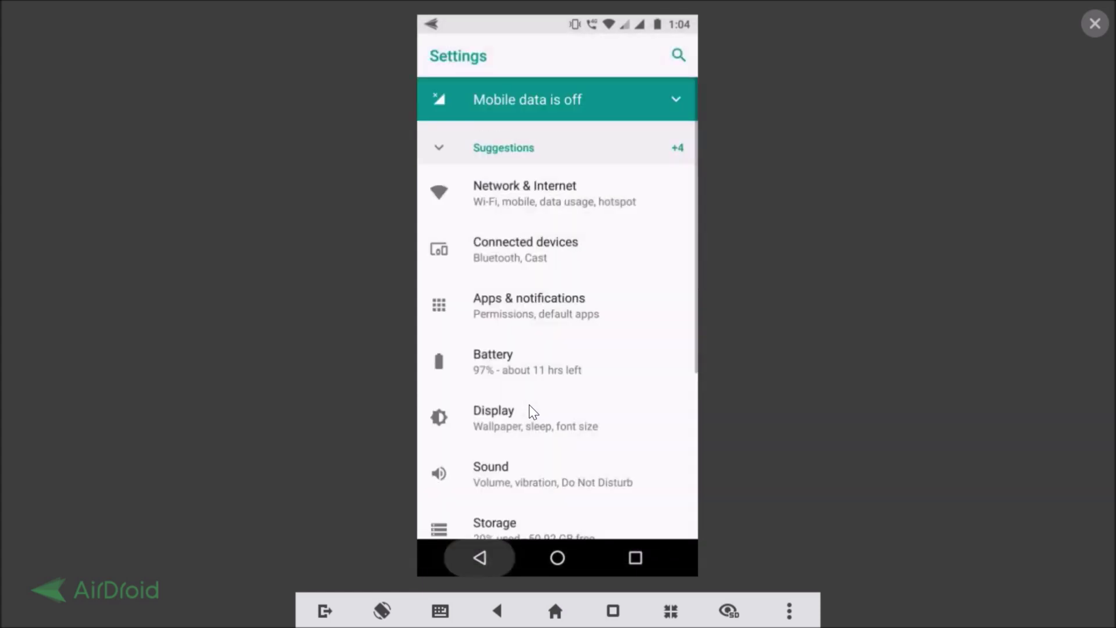
key(Escape)
Launch LINE and go from the Free messaging screen to the email login form.
click(557, 494)
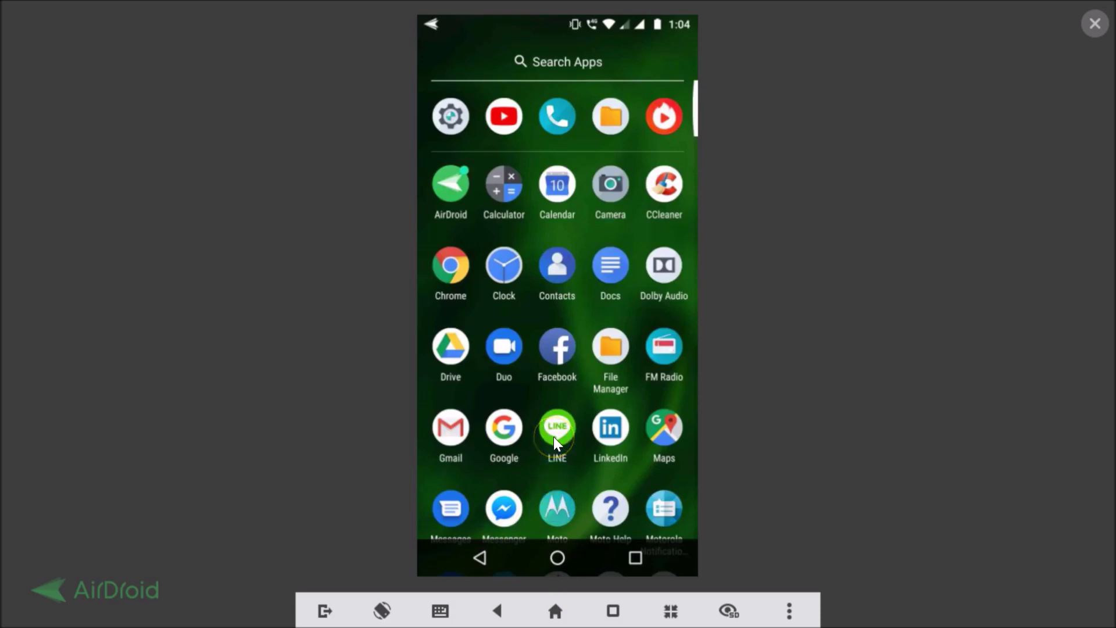
click(563, 343)
click(564, 401)
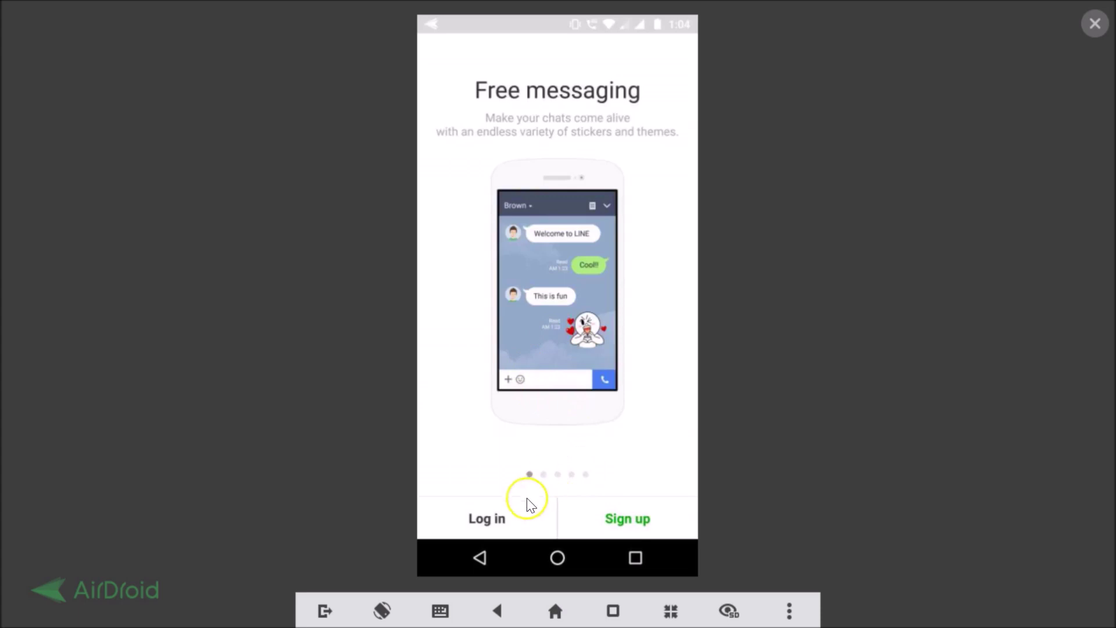
click(501, 519)
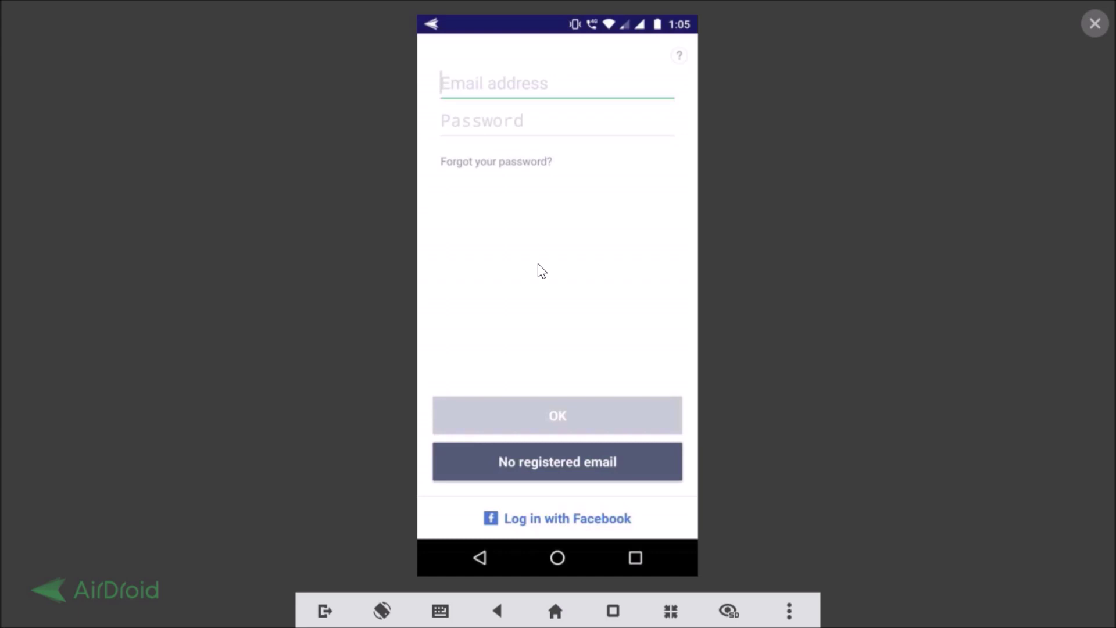
Switch the mirror to the second phone's home screen with Gallery, Settings and Play Store.
click(628, 251)
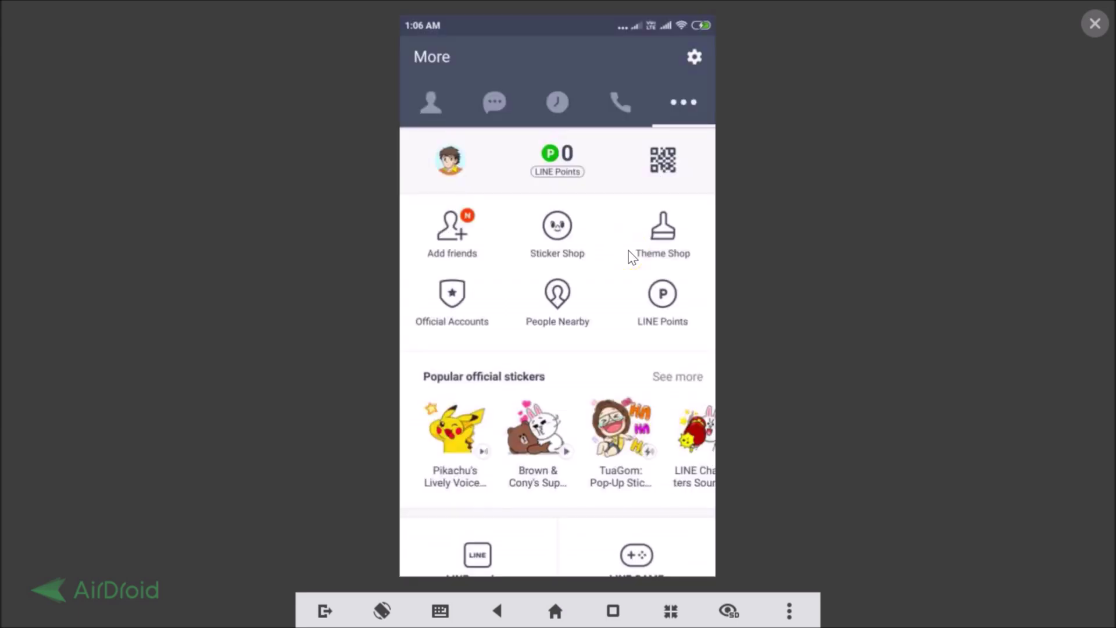
drag(556, 290, 576, 323)
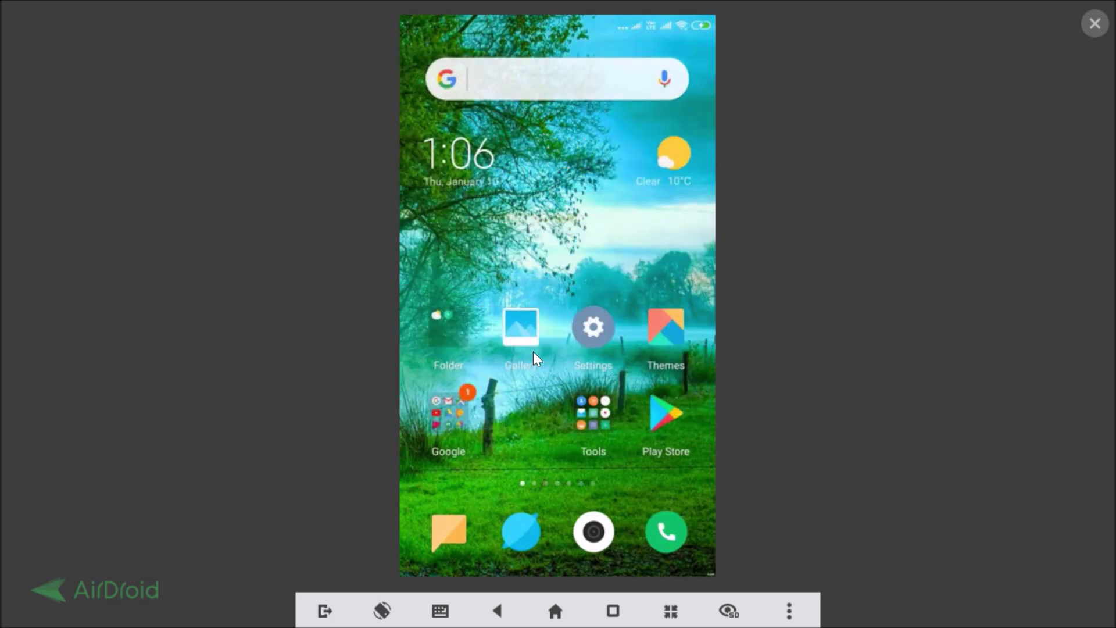
In MIUI Settings, open Installed apps from App settings and select LINE.
click(587, 330)
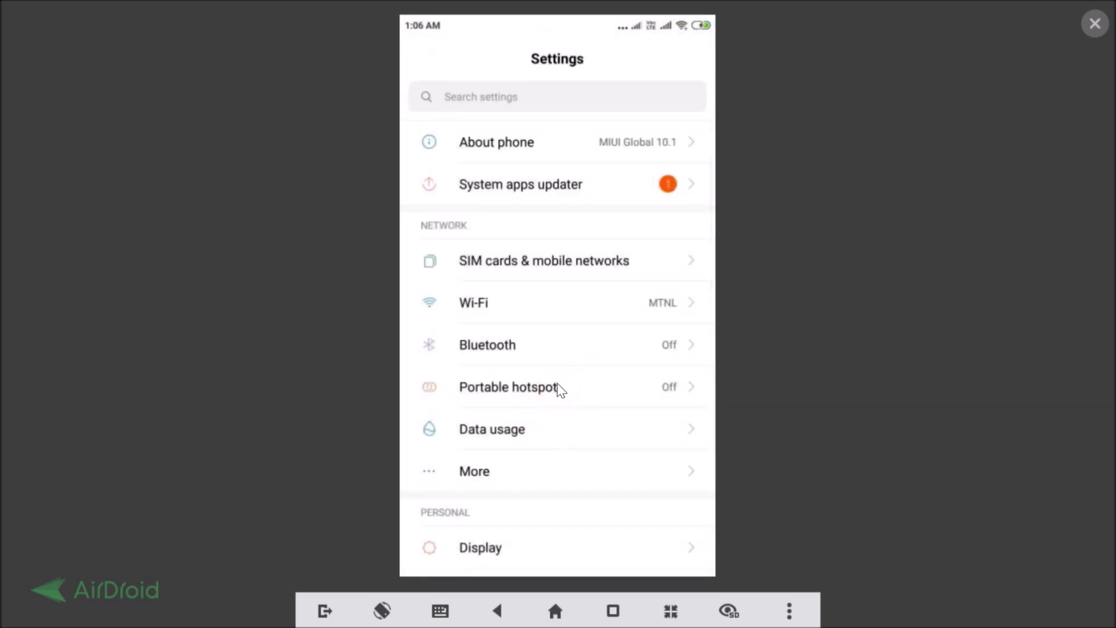
scroll(557, 382, down, 8)
scroll(556, 384, down, 6)
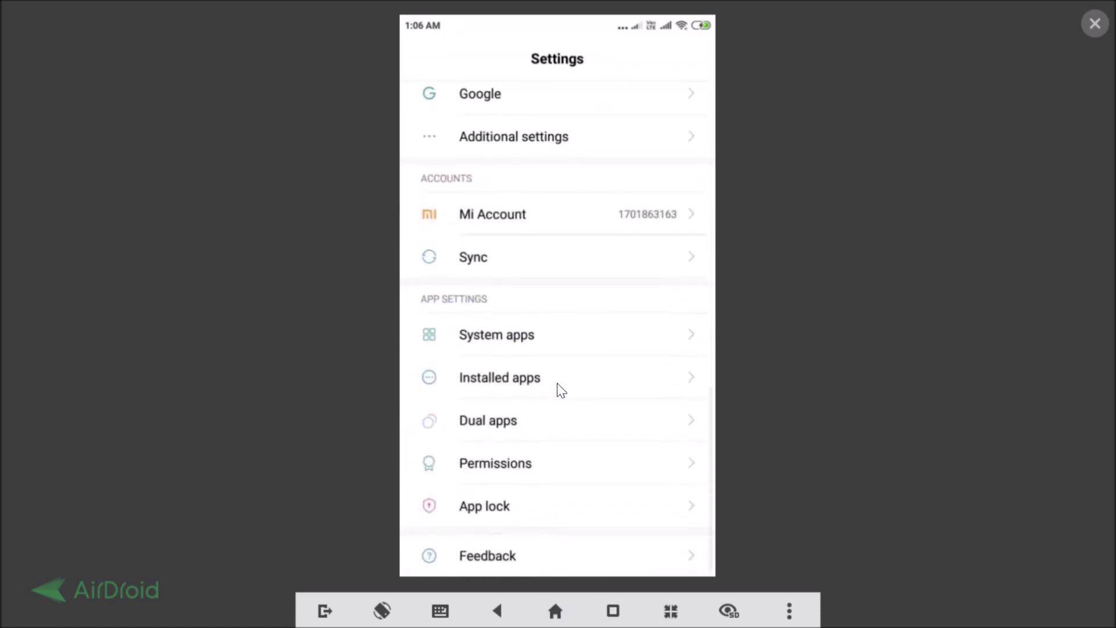
click(536, 389)
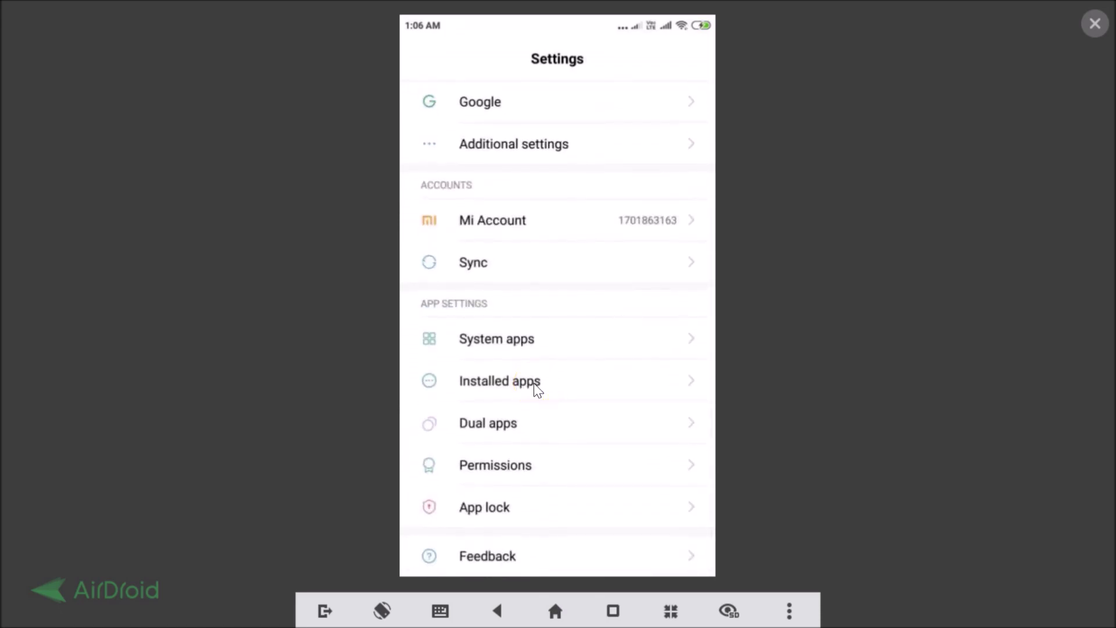
click(534, 384)
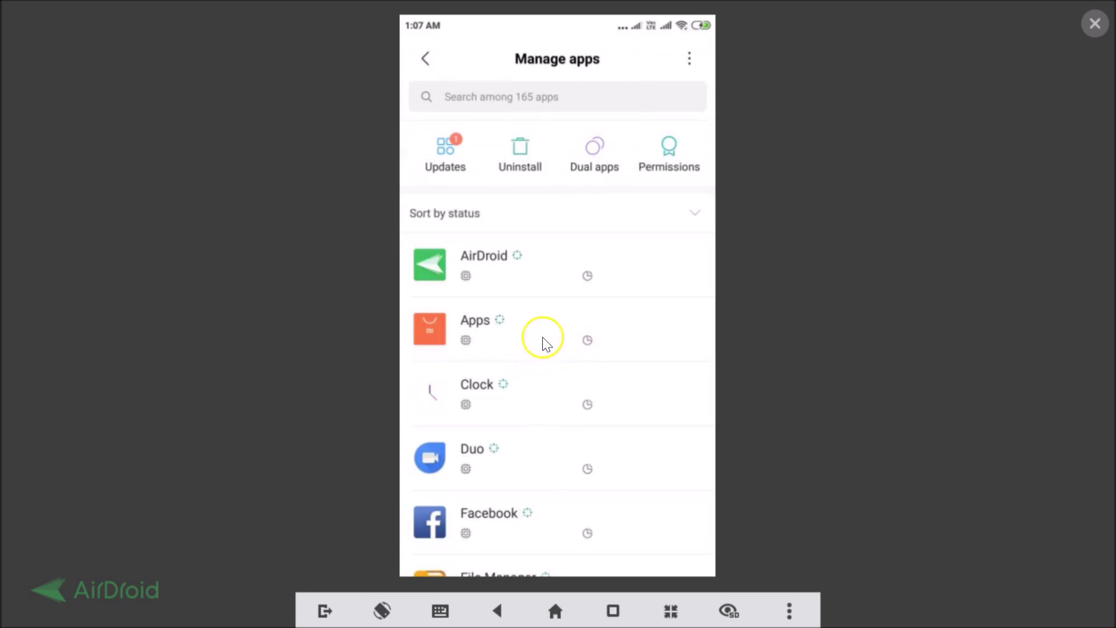
scroll(541, 336, down, 7)
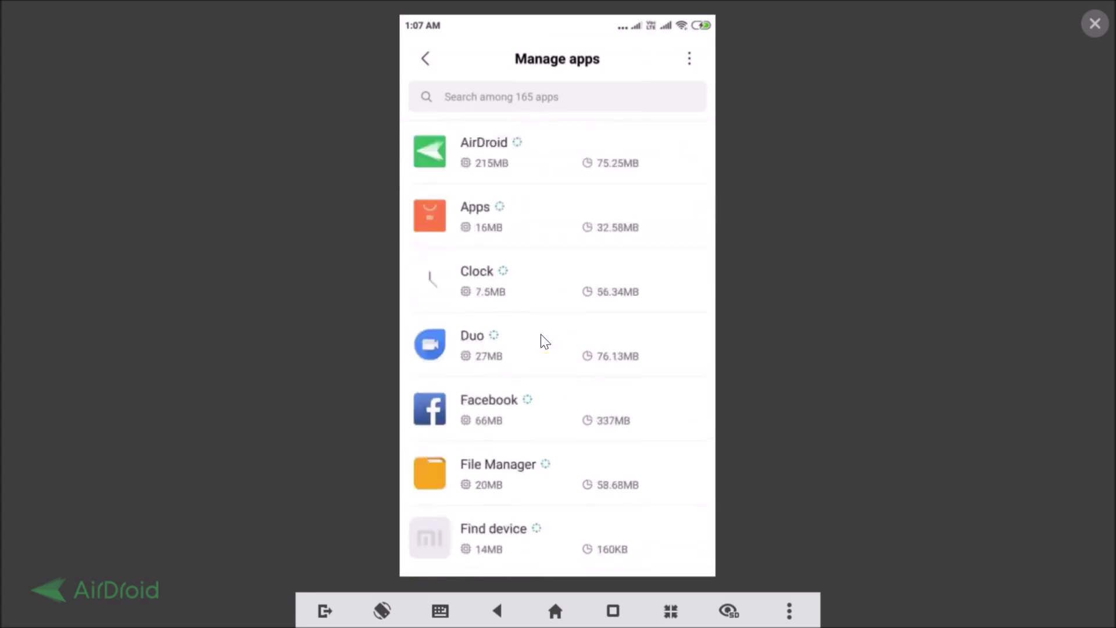
scroll(541, 338, down, 6)
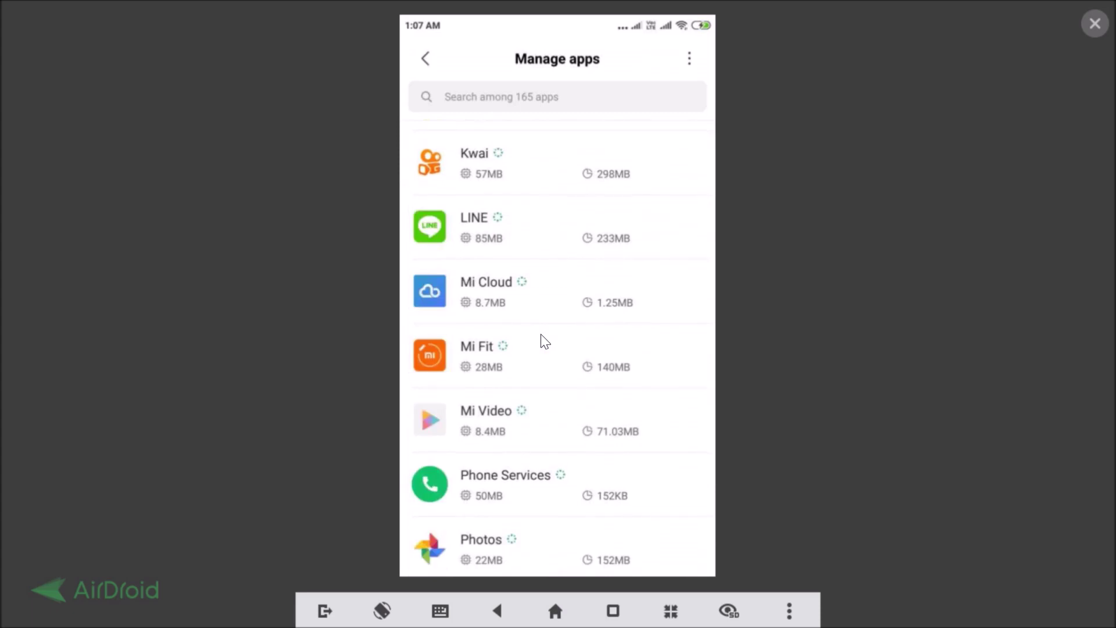
click(514, 273)
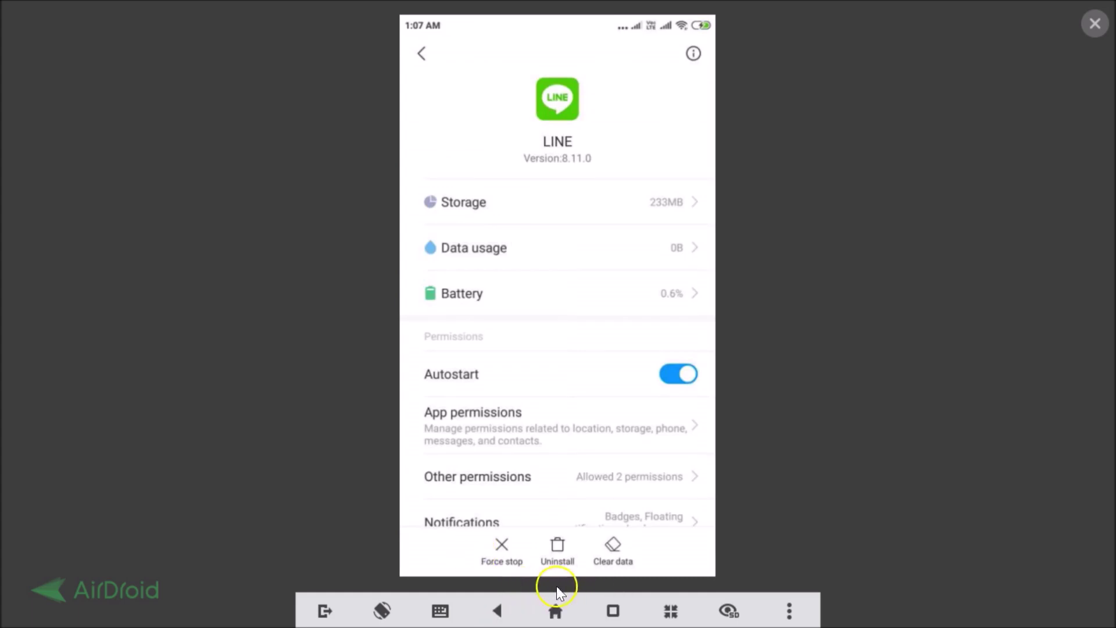
Clear all of LINE's data and confirm, cutting its storage from 233MB to 176MB.
click(613, 548)
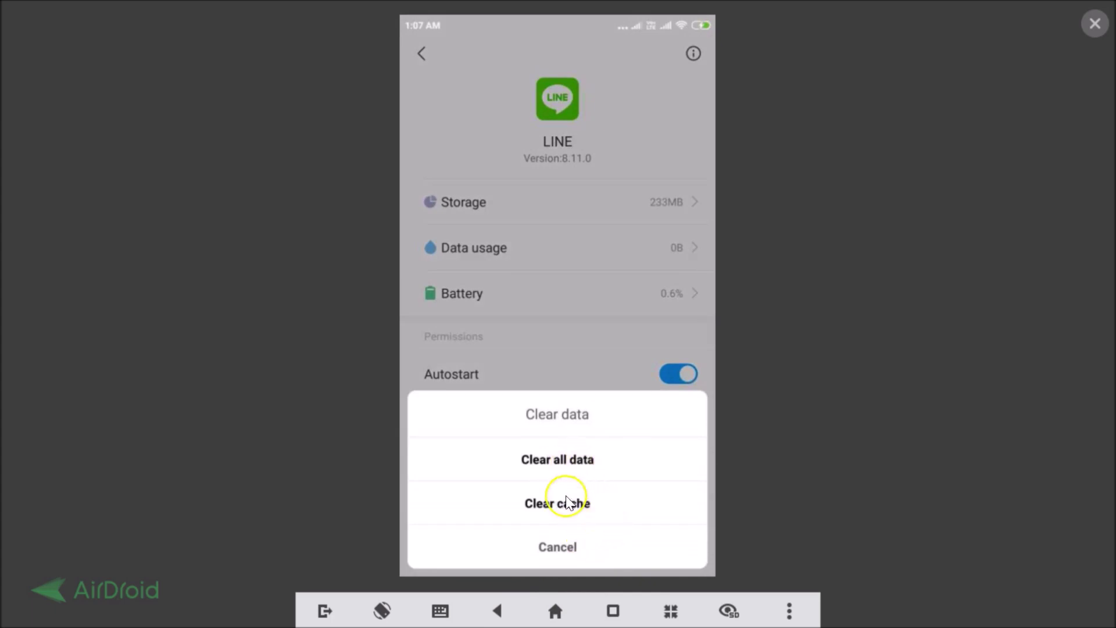
click(557, 459)
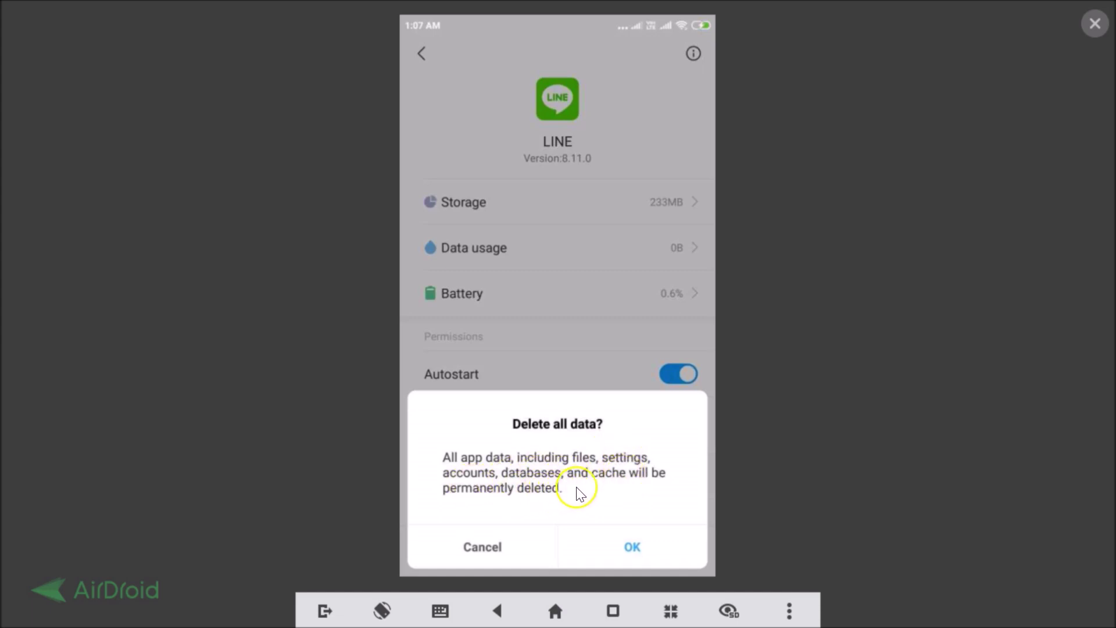
click(631, 547)
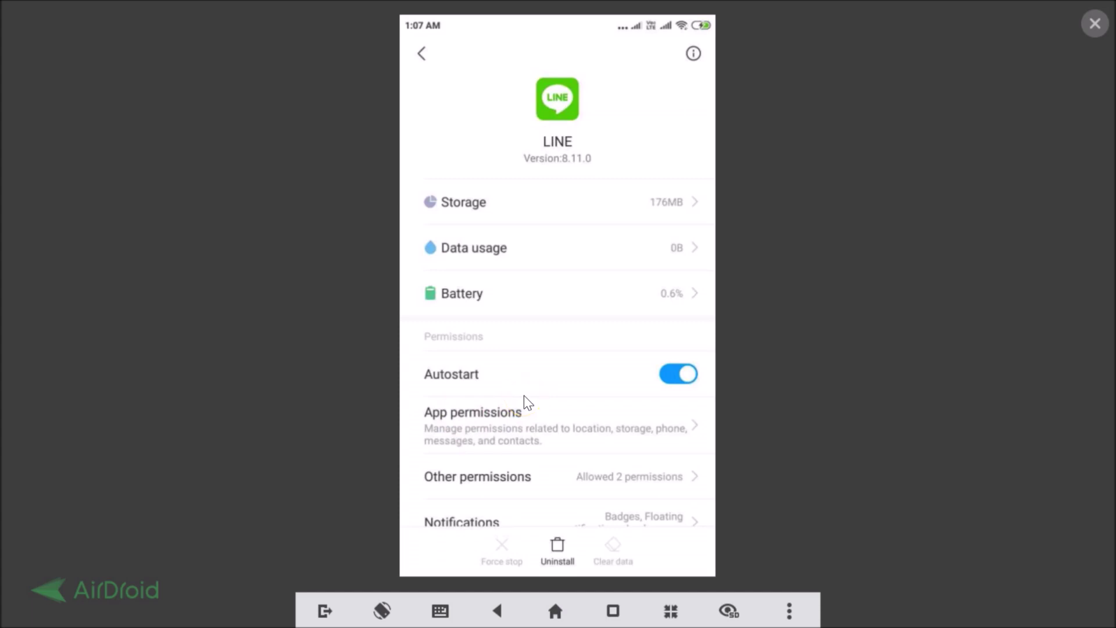
Launch LINE from the second phone's home screen and open the email login form.
key(Escape)
key(Escape)
key(Escape)
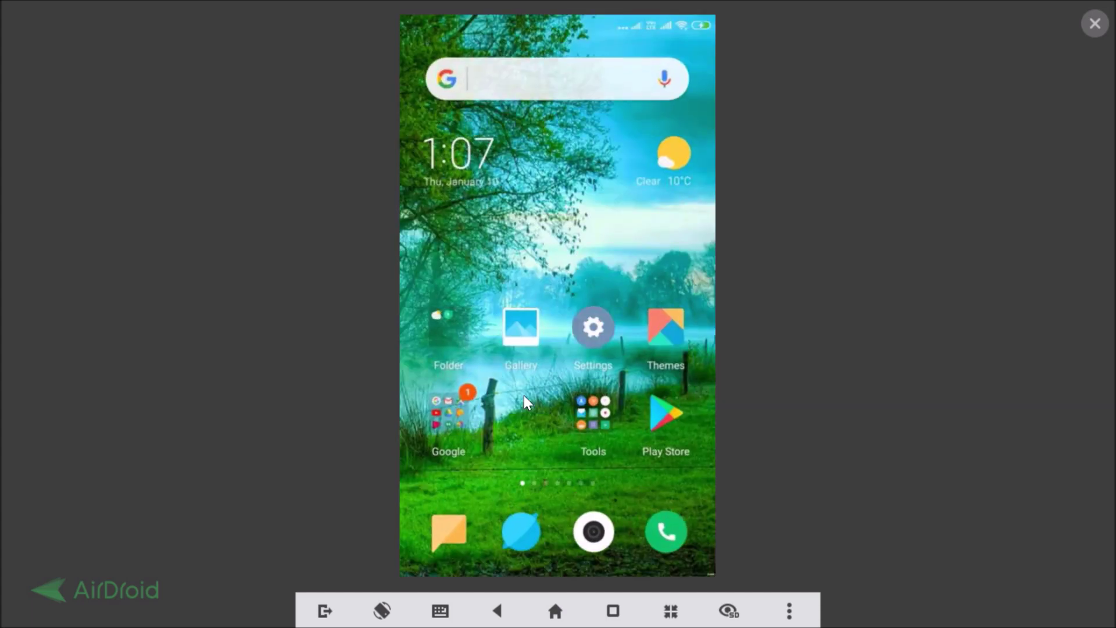
scroll(524, 395, down, 2)
scroll(524, 396, down, 2)
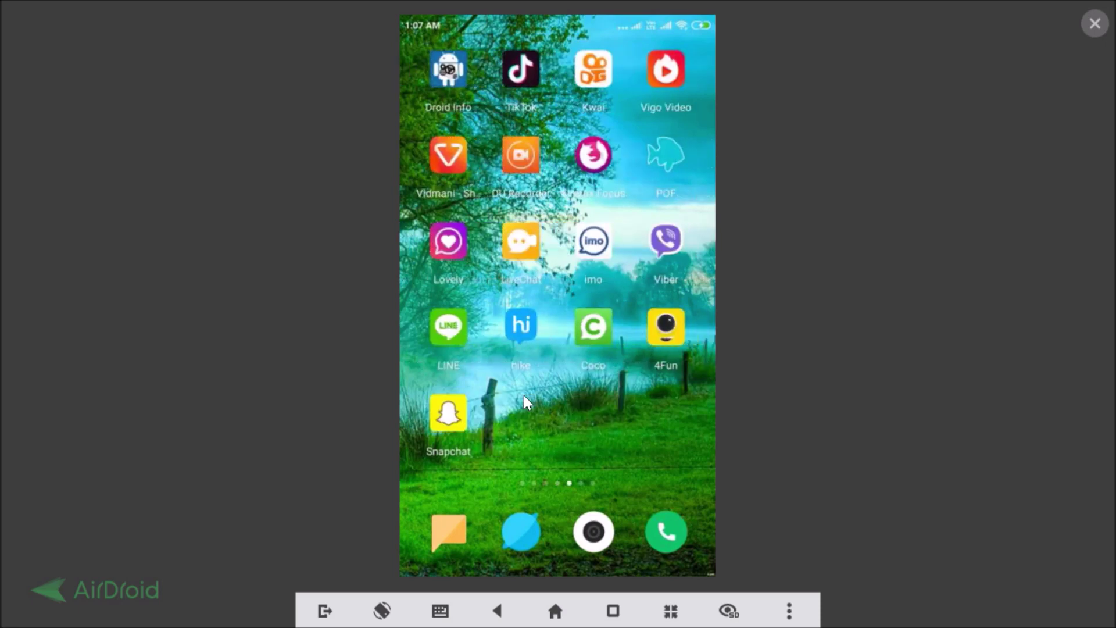
click(453, 333)
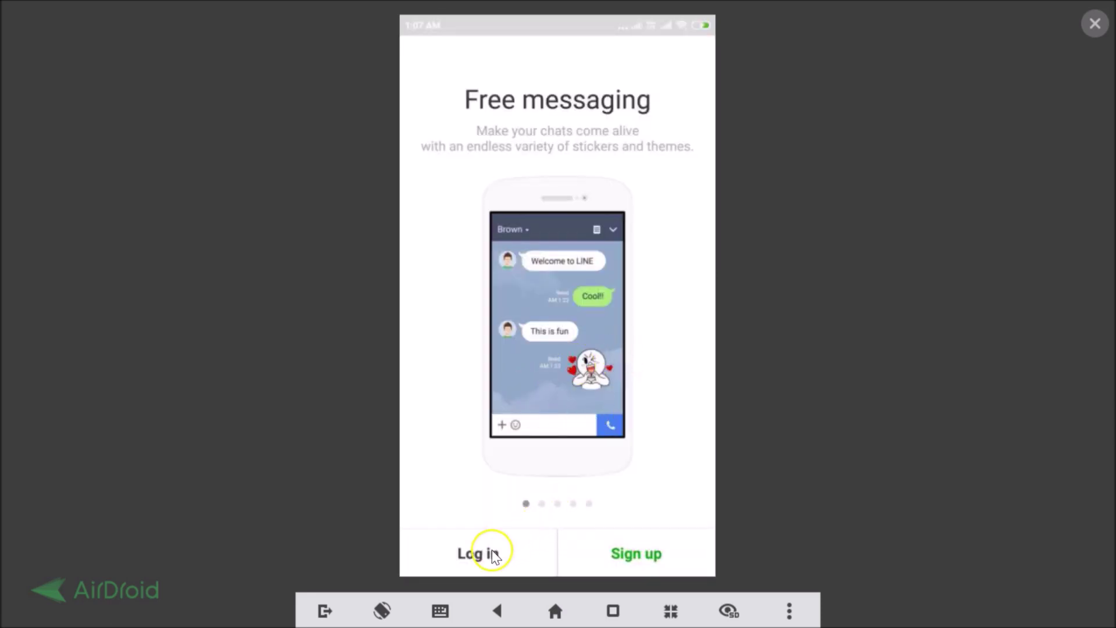
click(490, 554)
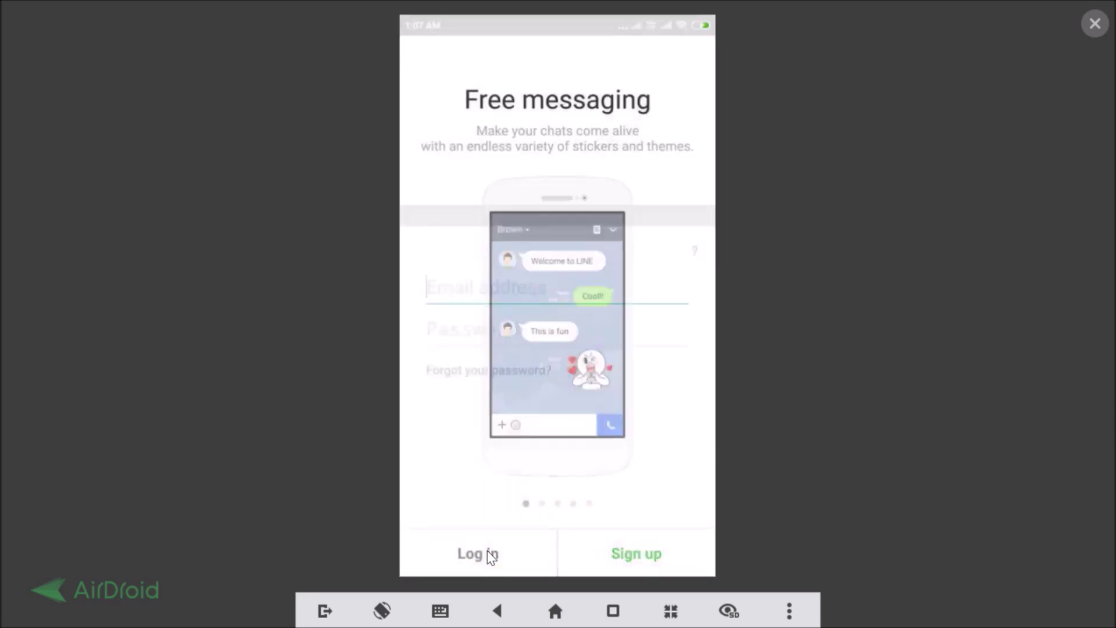